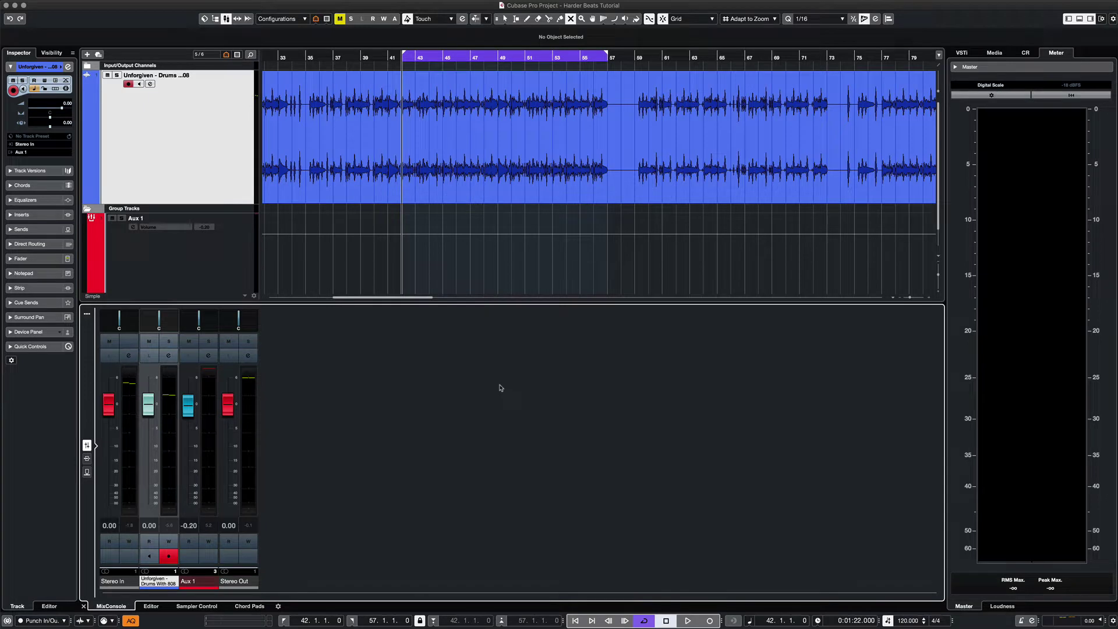
Step: Play the drum loop from bar 42 and note the Master peak of -5.8 dB
key("space")
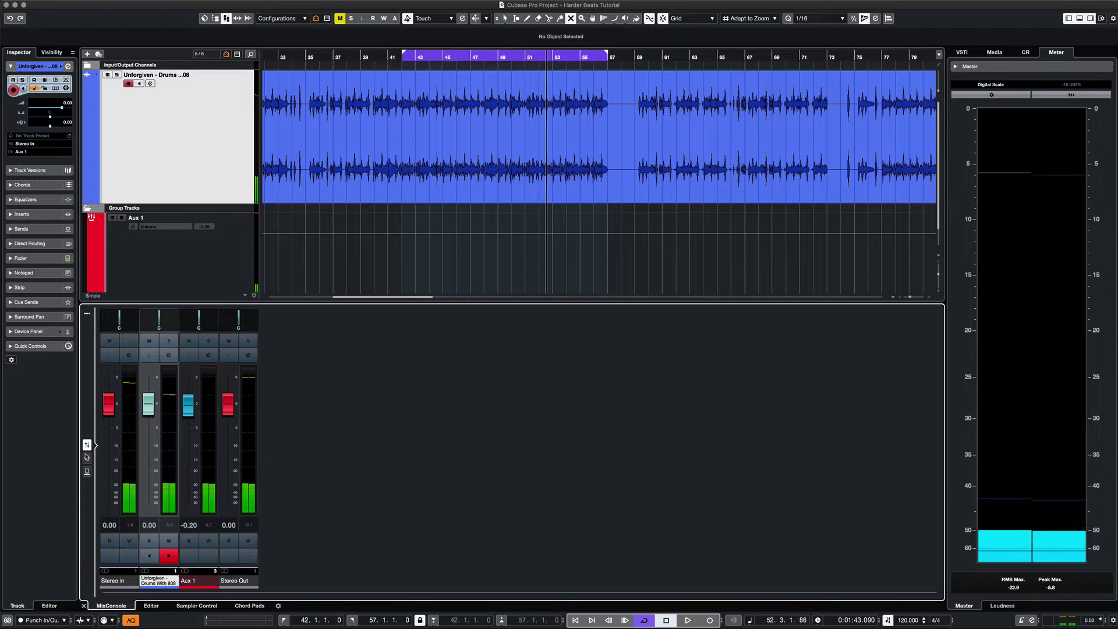
Step: Show the mixer's insert racks, check the Stereo Out Brickwall Limiter, and open SuperVision on Stereo Out
left_click(87, 458)
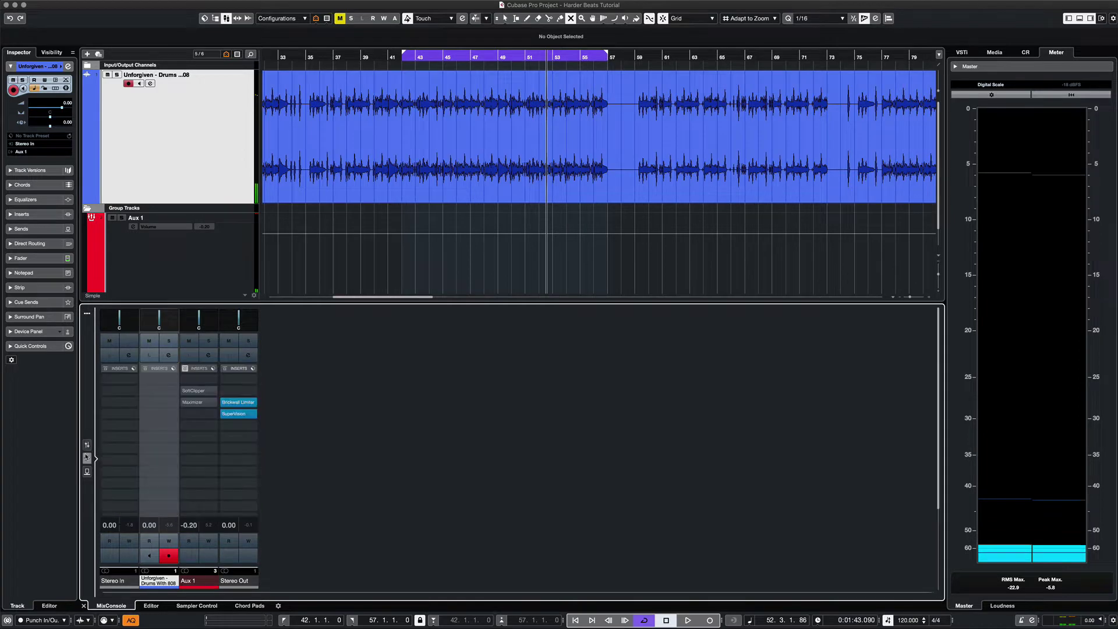
left_click(231, 403)
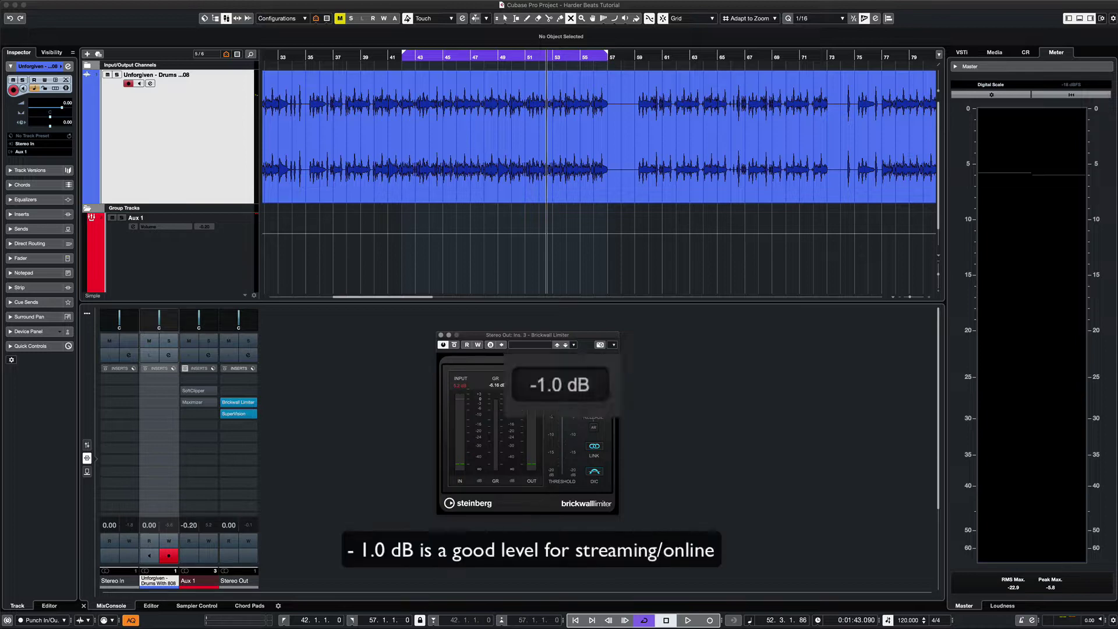
left_click(441, 336)
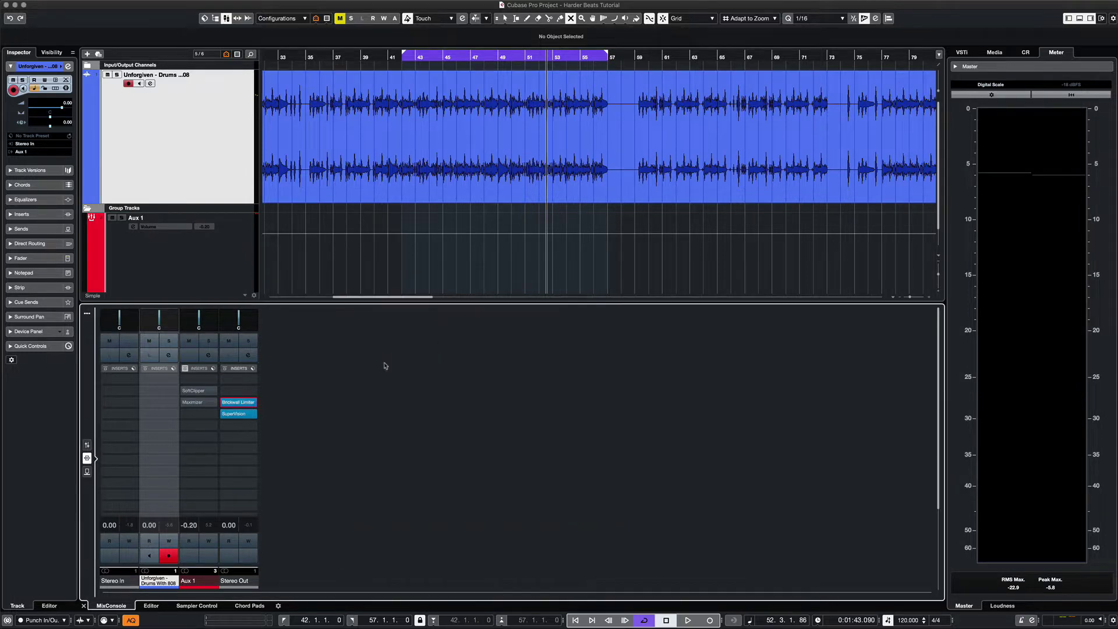
left_click(232, 414)
left_click_drag(700, 337, 626, 336)
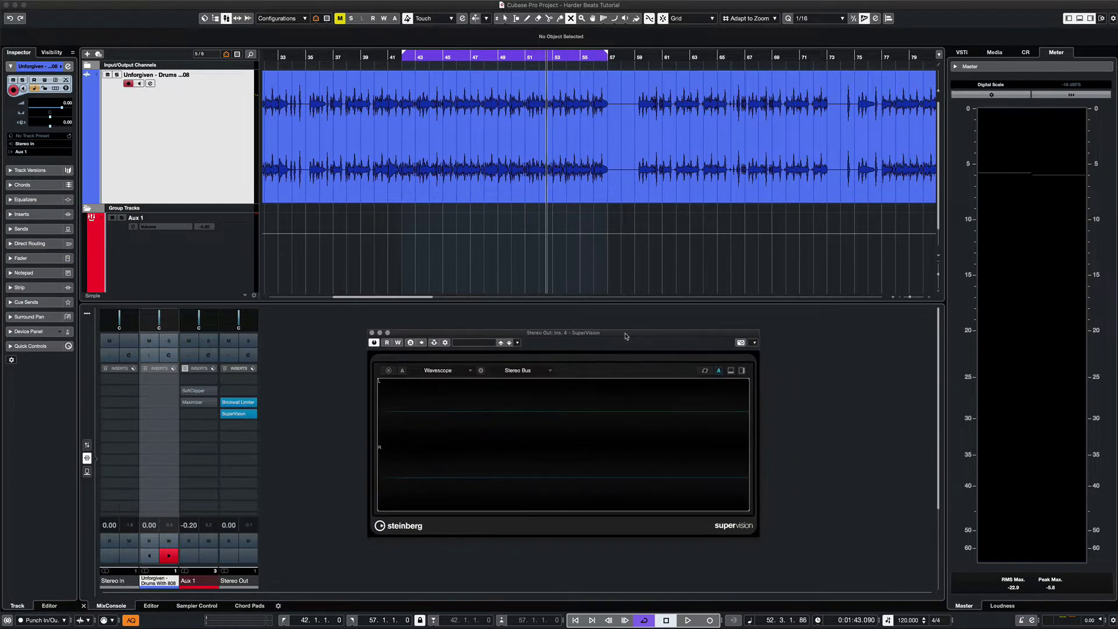
Step: Play the loop from bar 42 to watch its waveform in SuperVision, then stop
left_click(796, 392)
key("space")
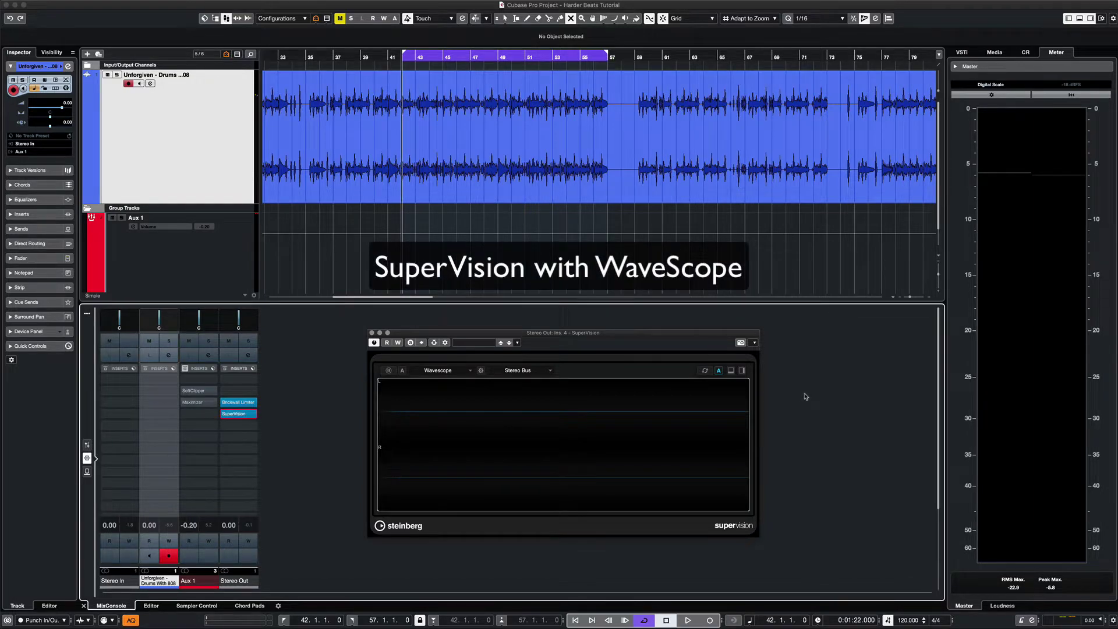
key("space")
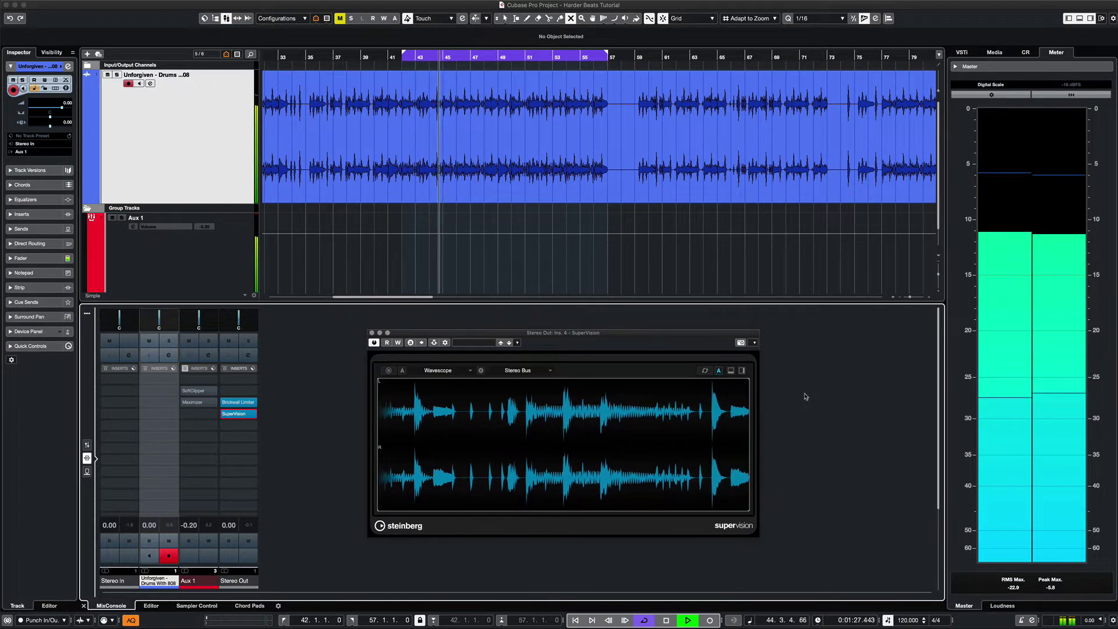
key("space")
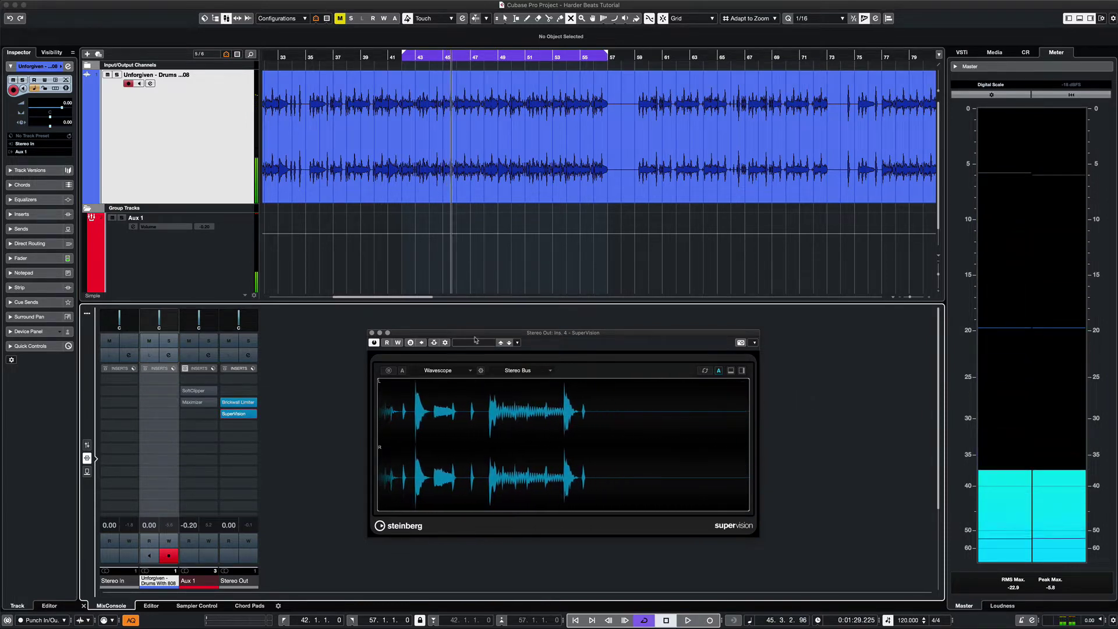
left_click_drag(475, 339, 704, 294)
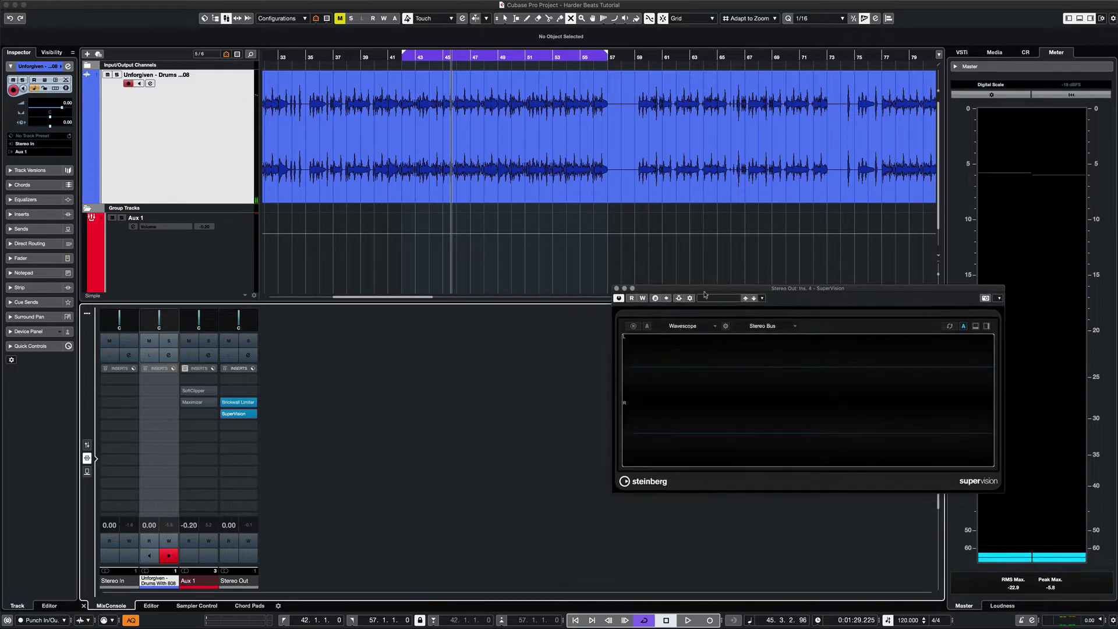
Step: Open the Aux 1 SoftClipper and, during playback, set input to 4.5 dB and output to 2.9 dB
left_click(192, 391)
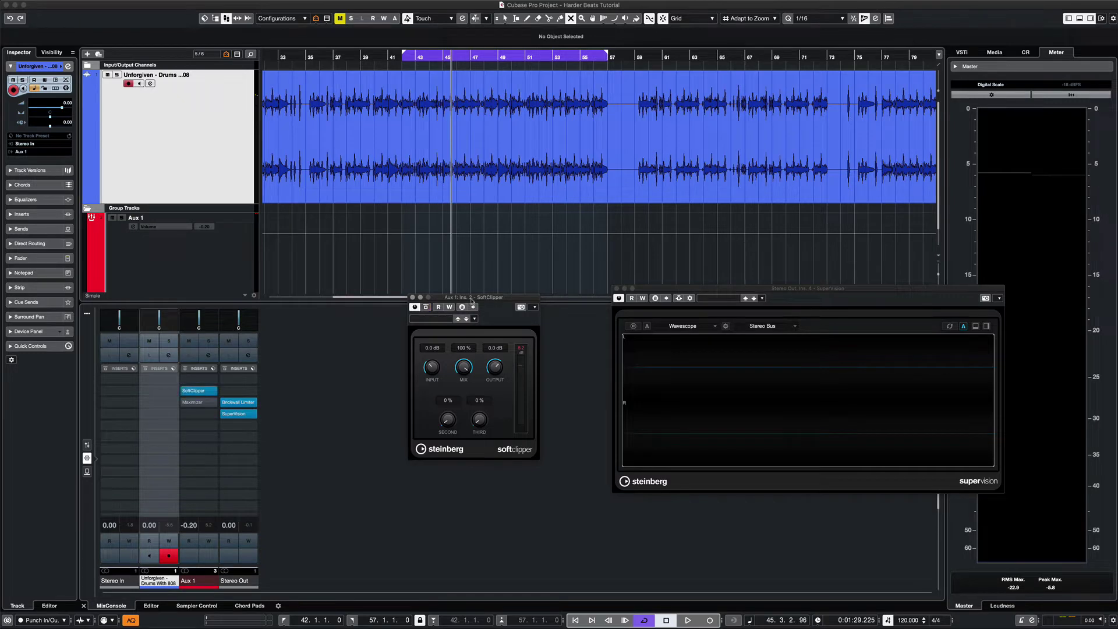
left_click_drag(471, 301, 411, 345)
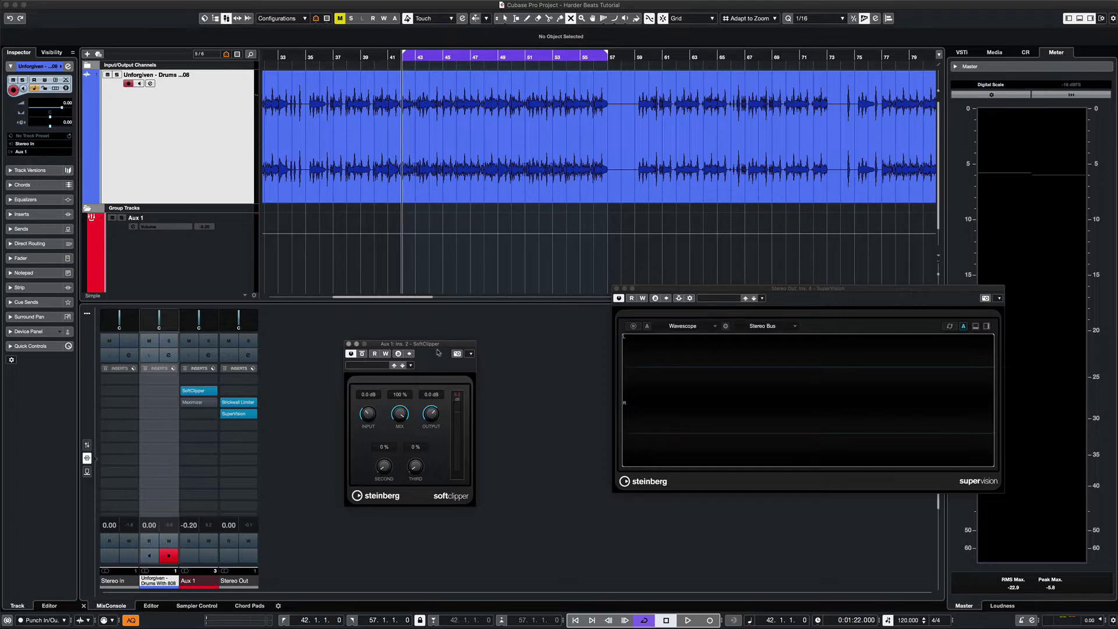
left_click_drag(415, 344, 488, 317)
key("space")
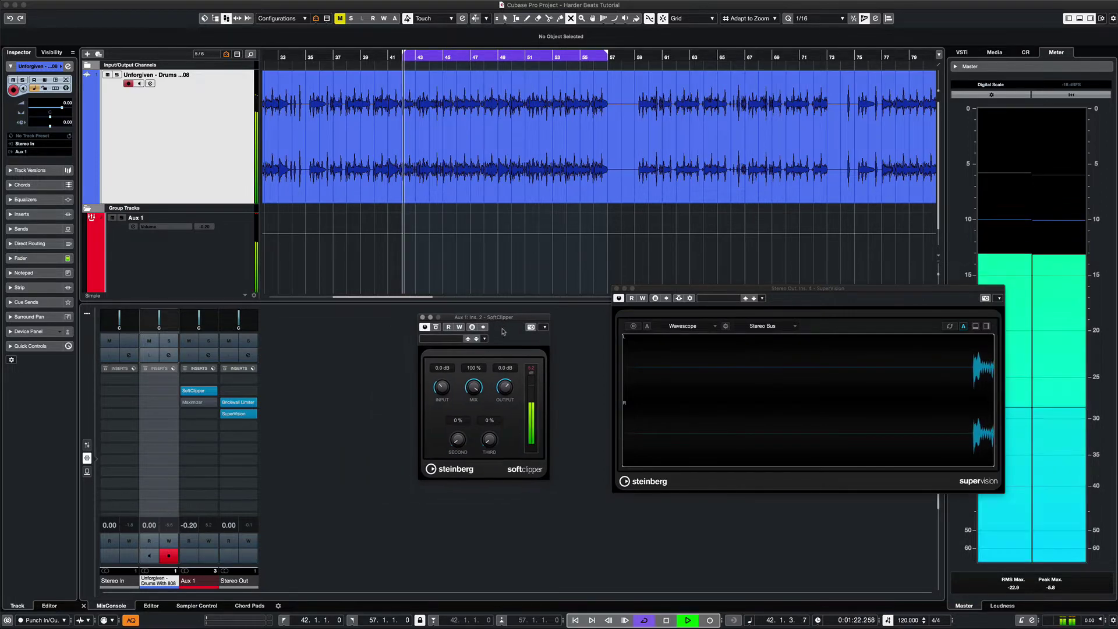
mouse_move(442, 387)
left_mouse_down()
mouse_move(507, 382)
mouse_move(442, 388)
left_mouse_up()
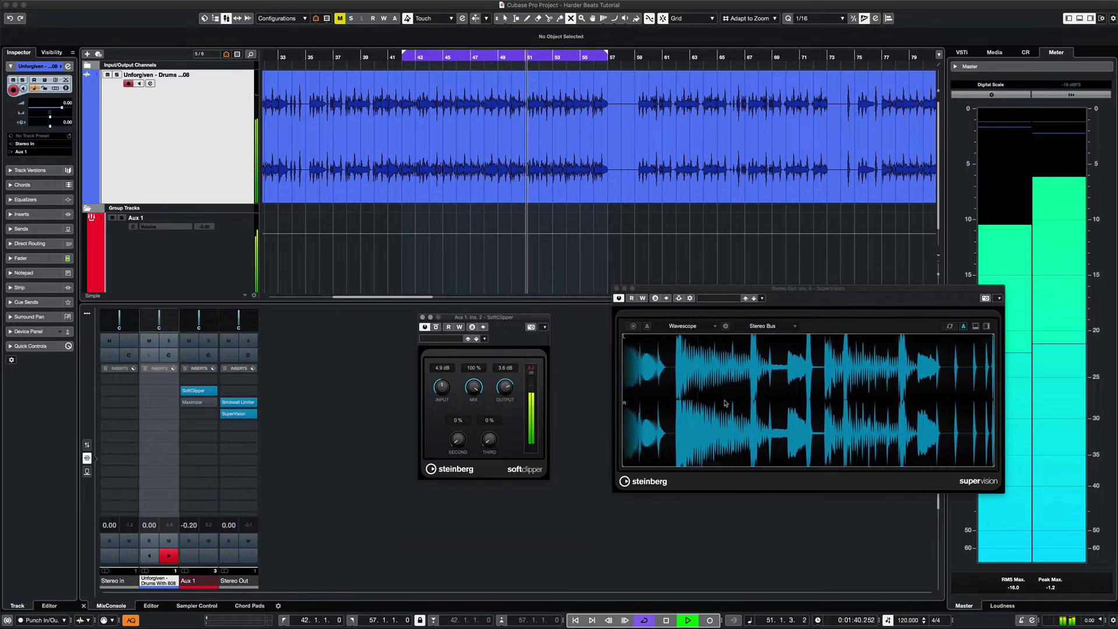
left_click_drag(505, 387, 443, 391)
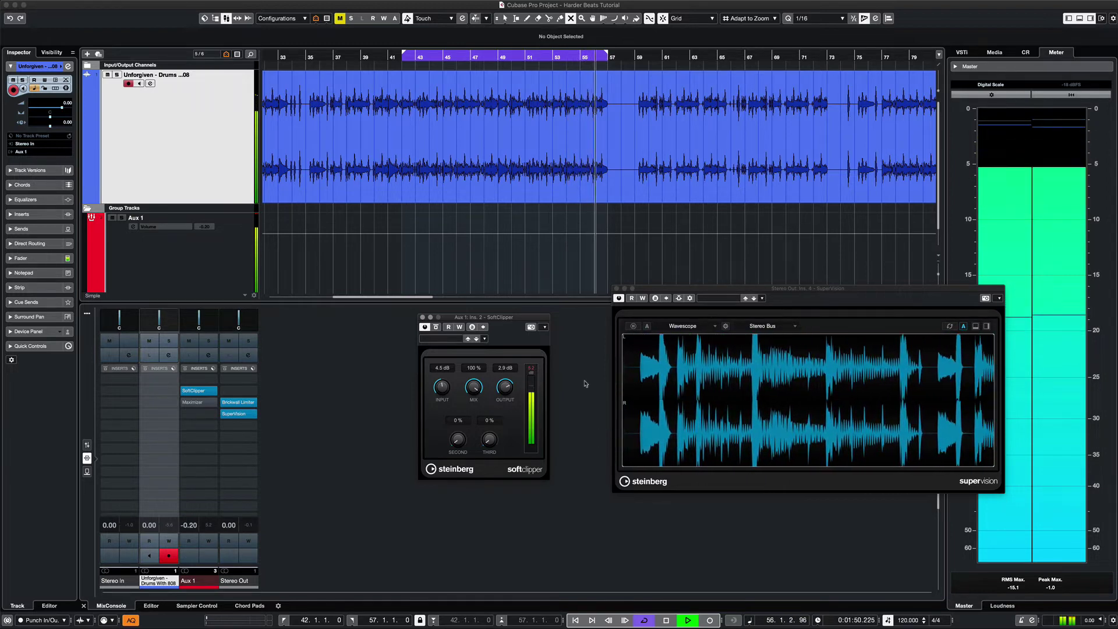
key("space")
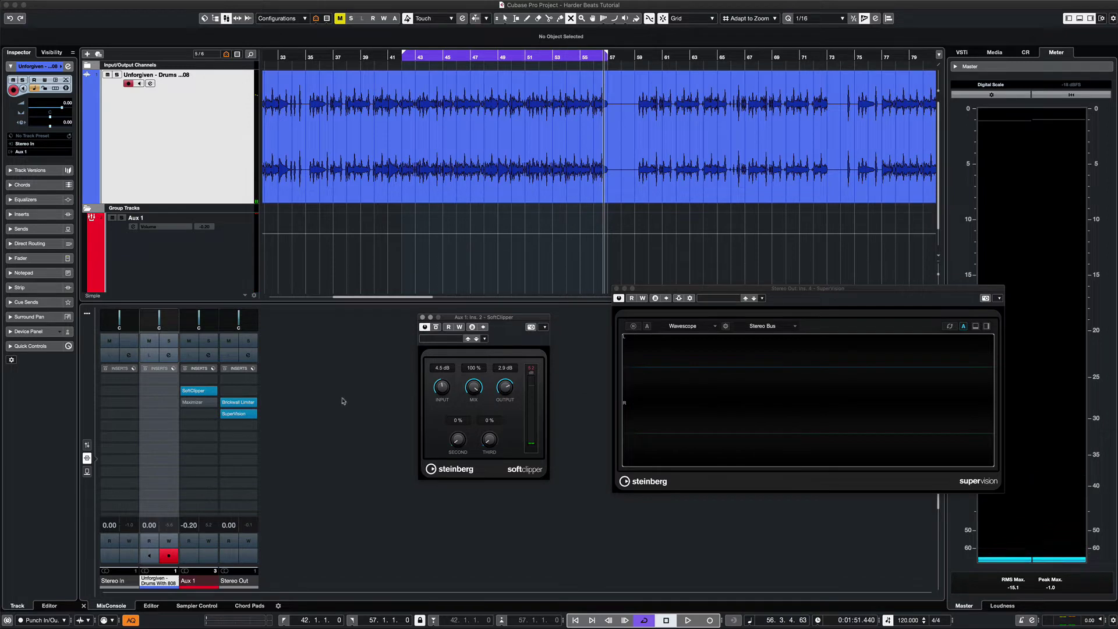
Step: Open the Aux 1 Maximizer beside the SoftClipper and raise Optimize to 33.5 % during playback
key("KP_1")
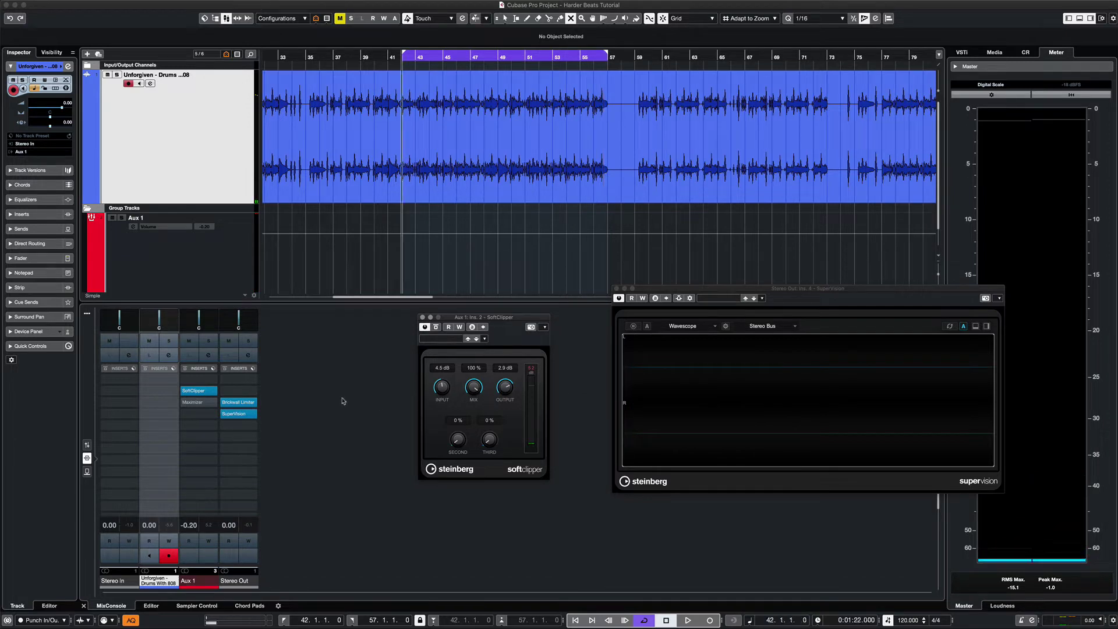
left_click(185, 402)
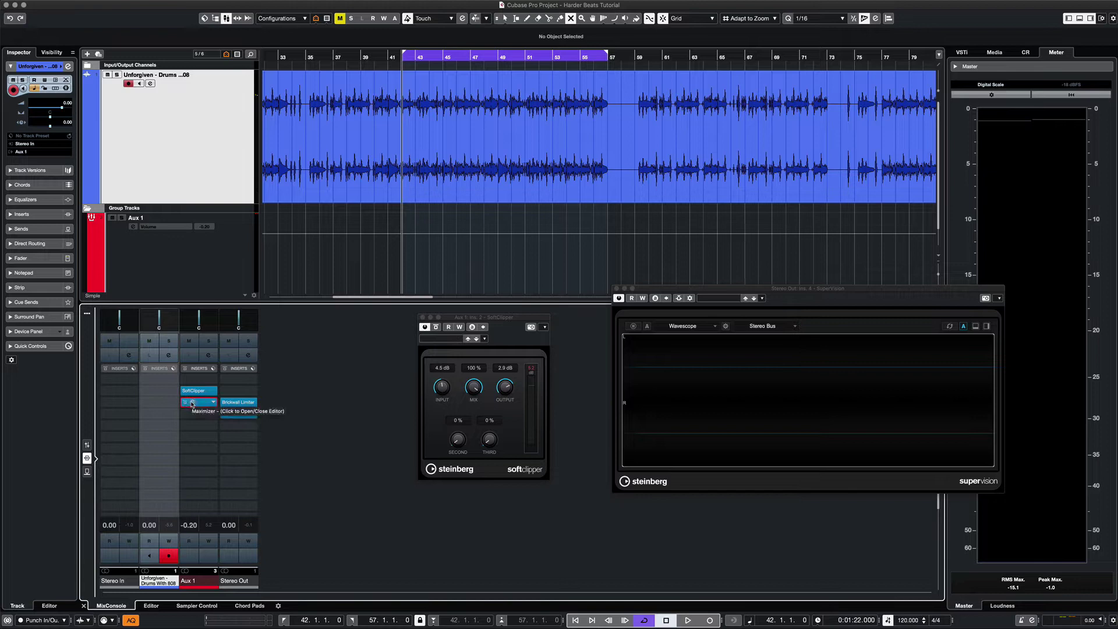
left_click(192, 403)
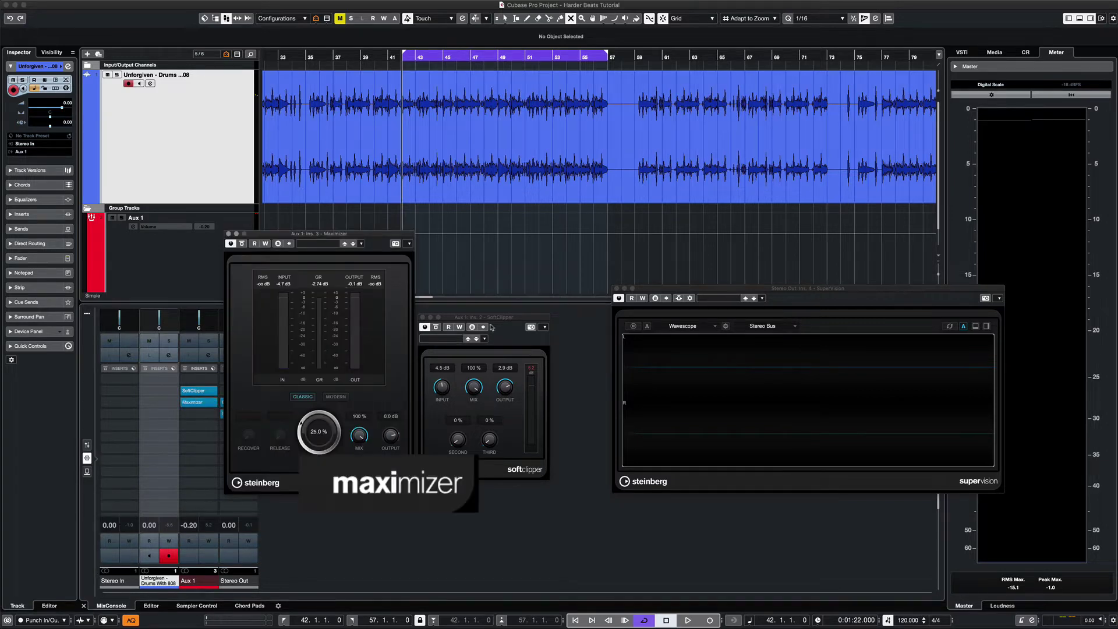
left_click_drag(484, 317, 171, 334)
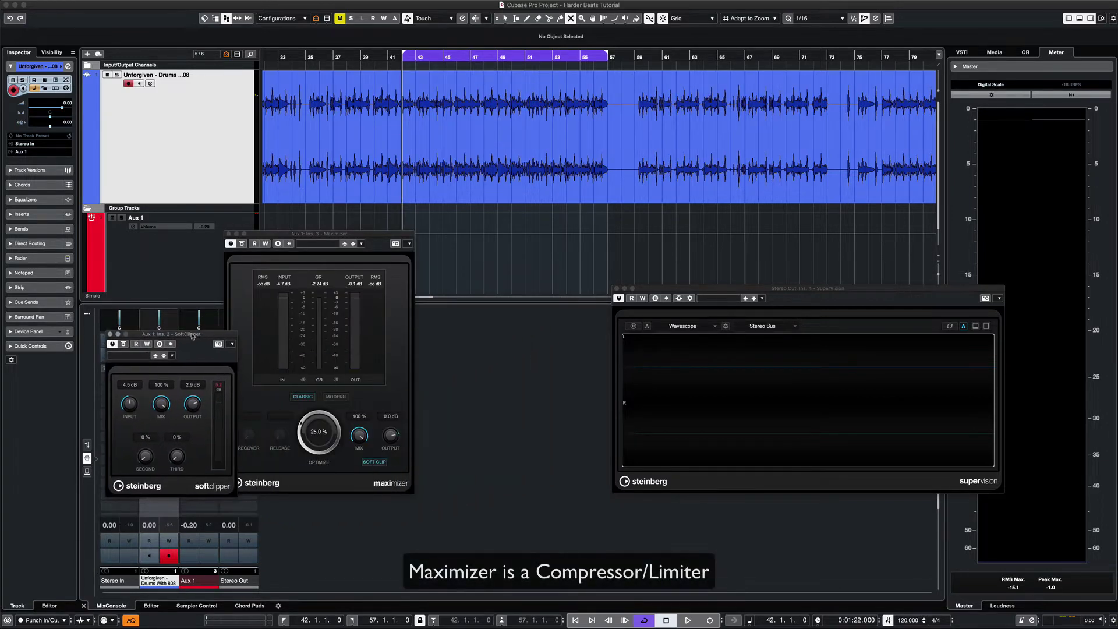
left_click_drag(291, 234, 444, 289)
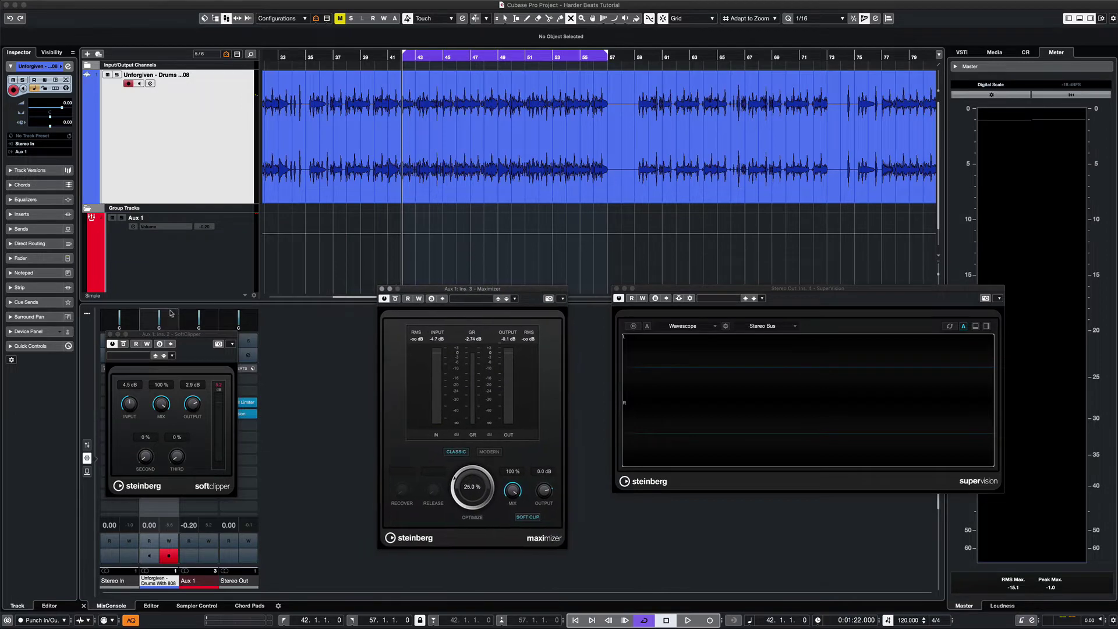
left_click_drag(185, 336, 312, 291)
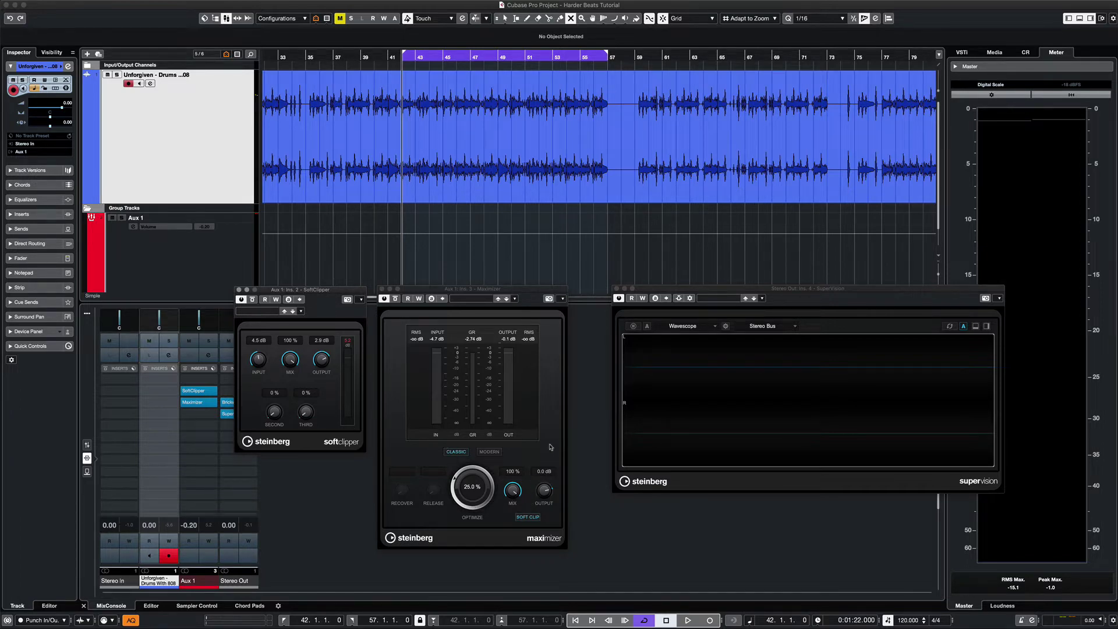
key("space")
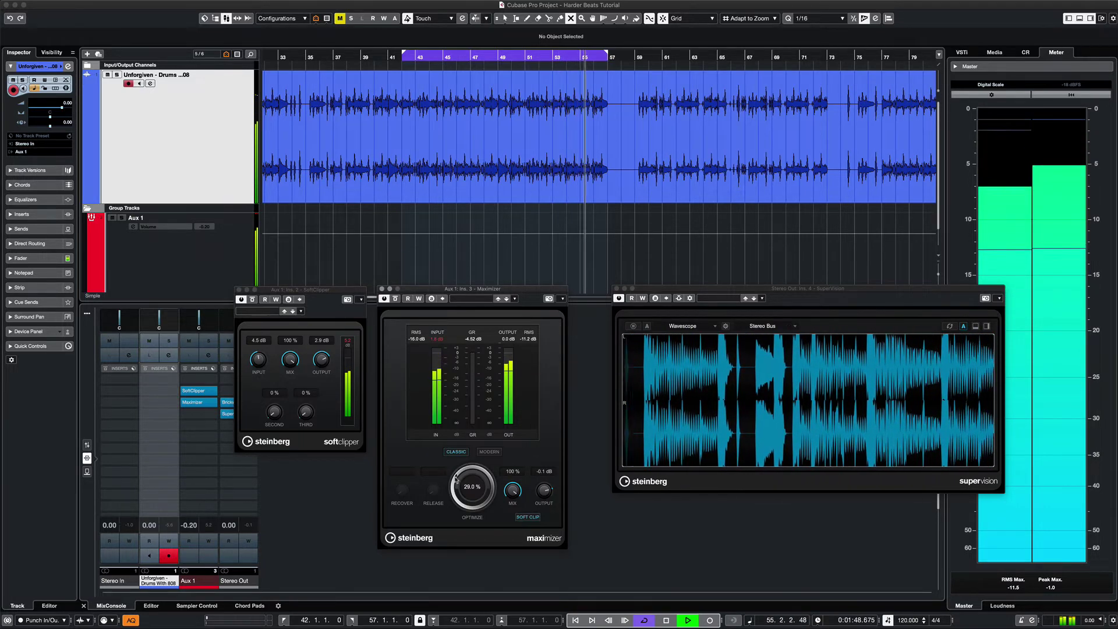
left_click_drag(460, 484, 457, 473)
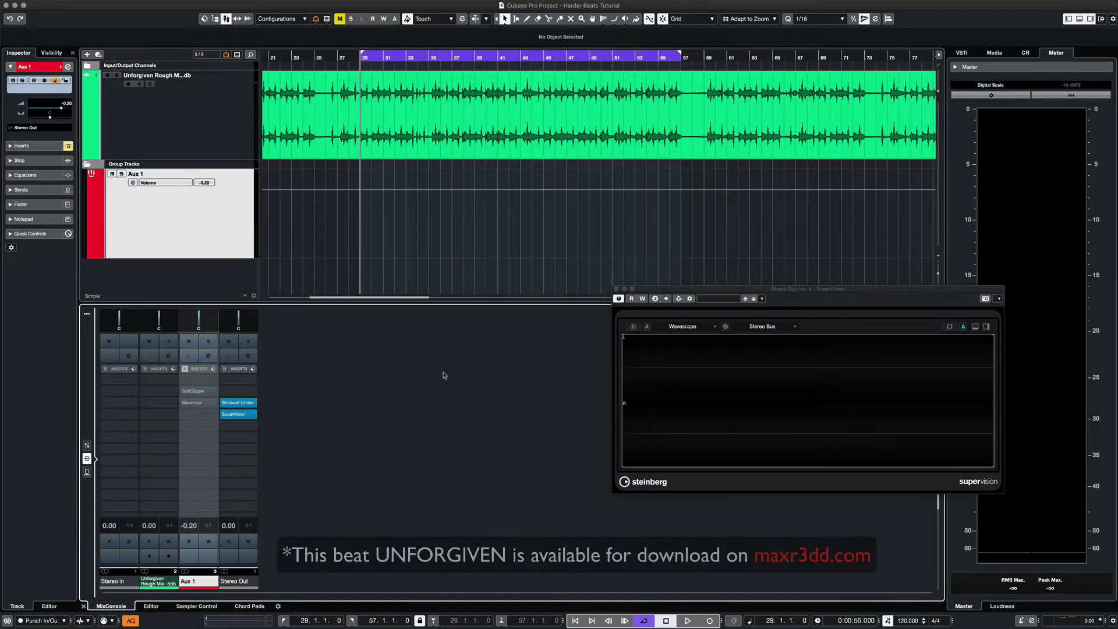
Step: Select the Unforgiven rough mix track, show the faders, play it, and reset the Peak Max readout
left_click(213, 133)
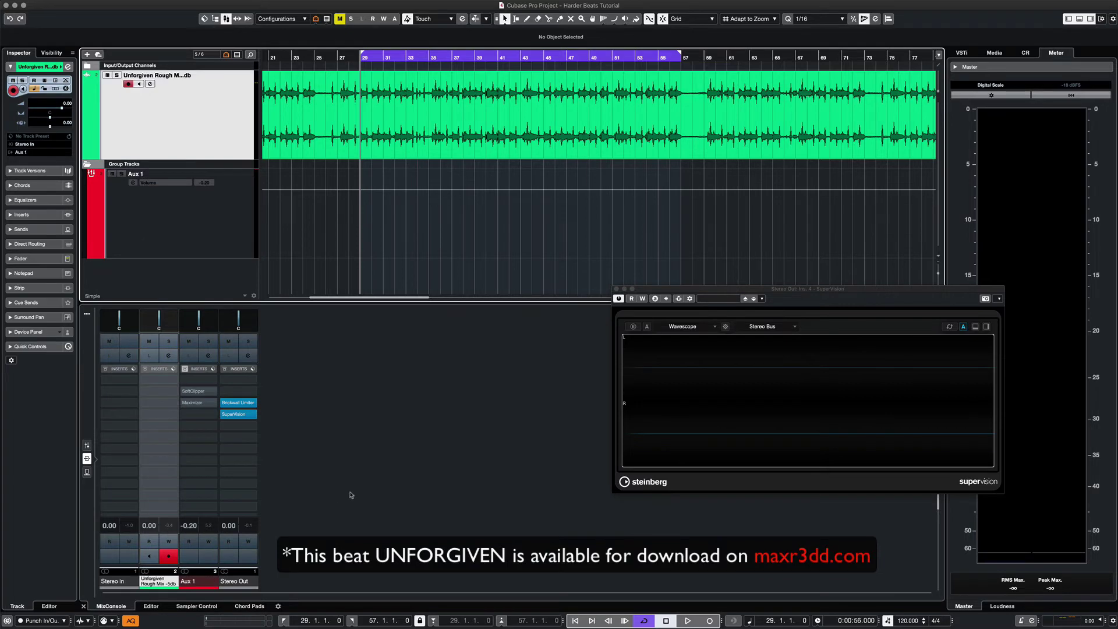
left_click(87, 446)
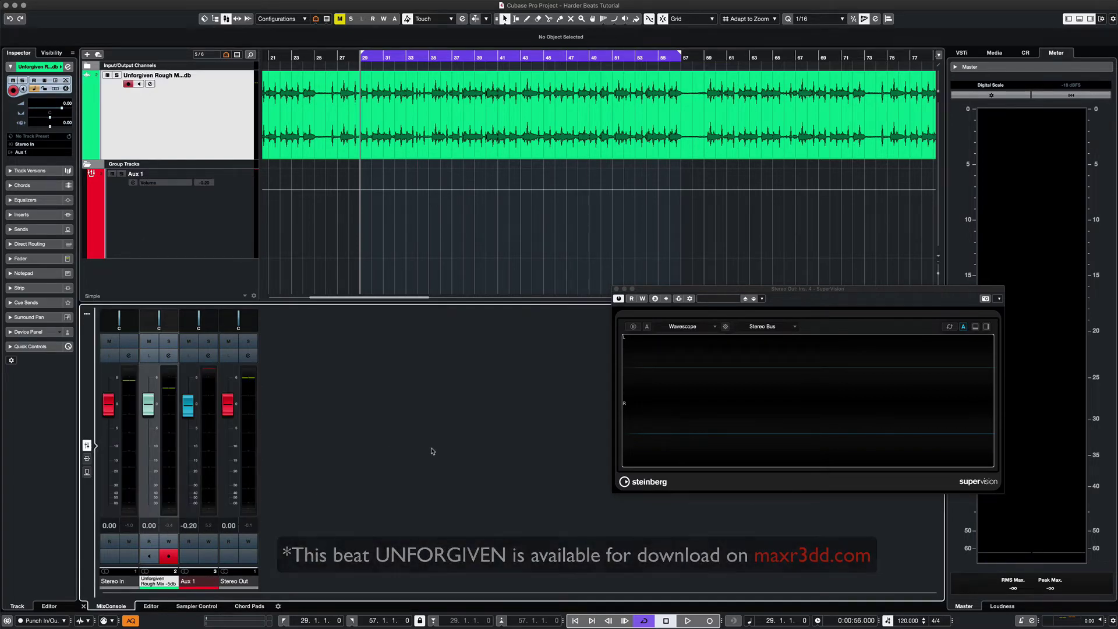
key("space")
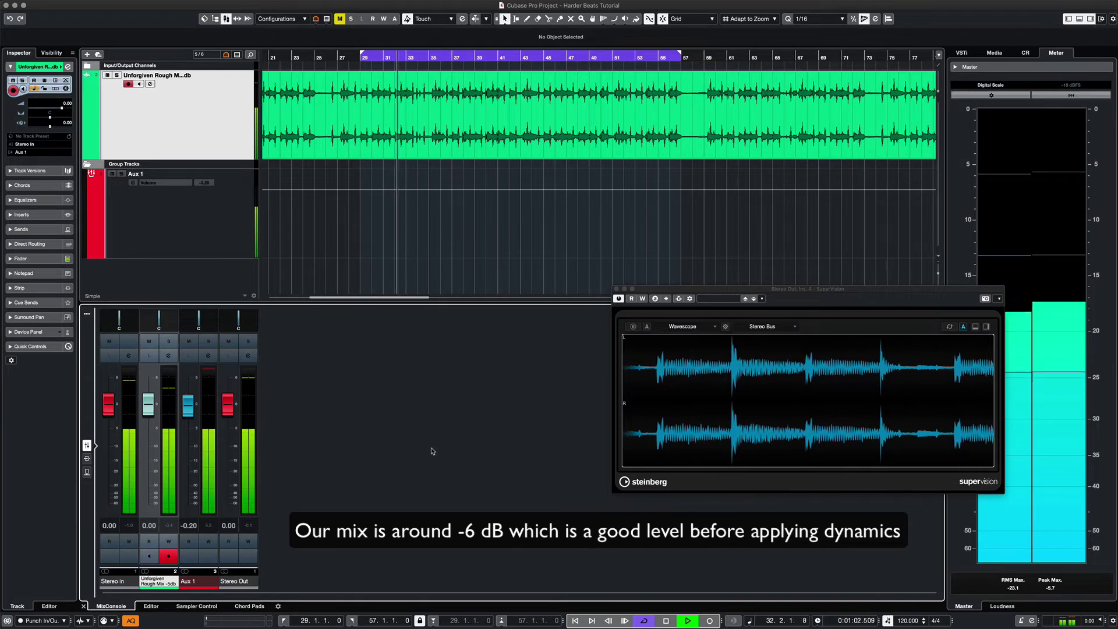
left_click(1059, 589)
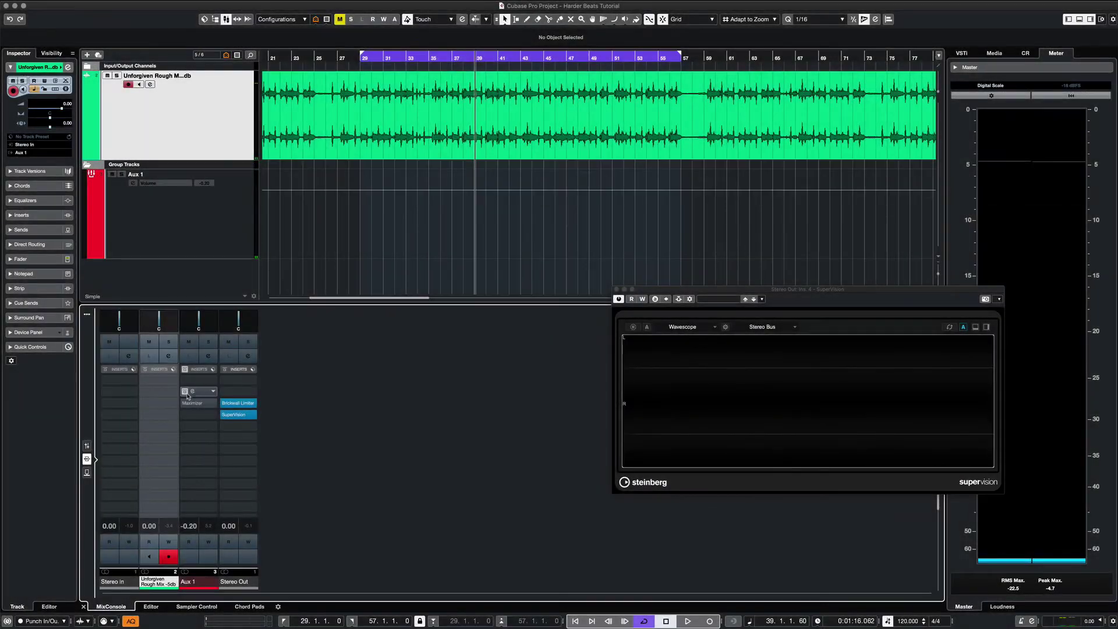
Step: Open the Aux 1 SoftClipper and, while the full beat plays, push input to 8.5 dB and raise the second harmonic
left_click(194, 392)
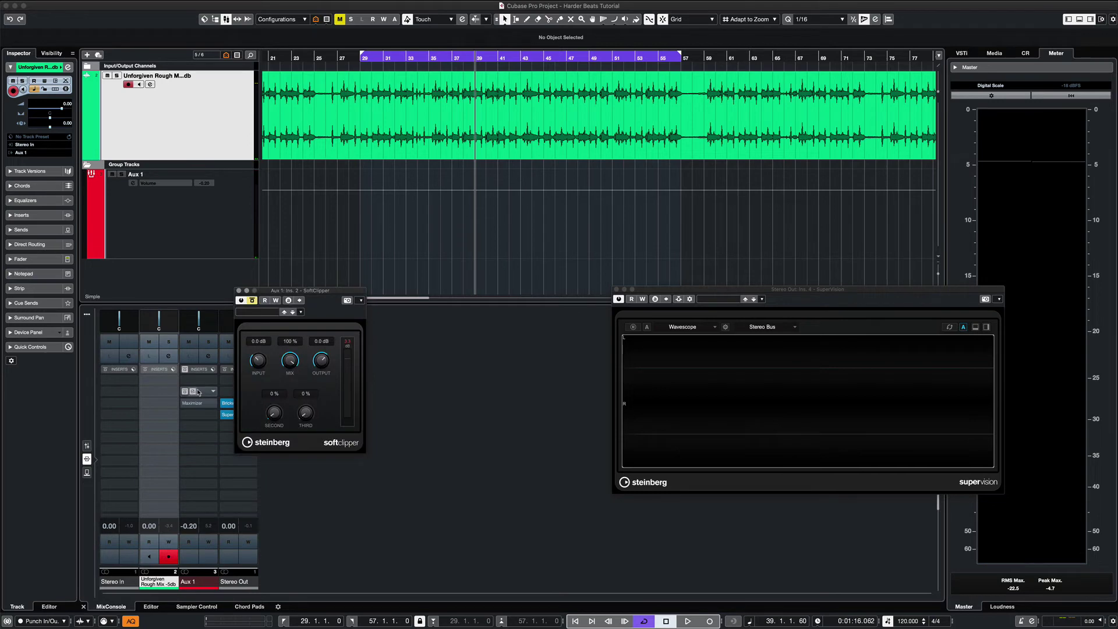
left_click_drag(318, 291, 445, 324)
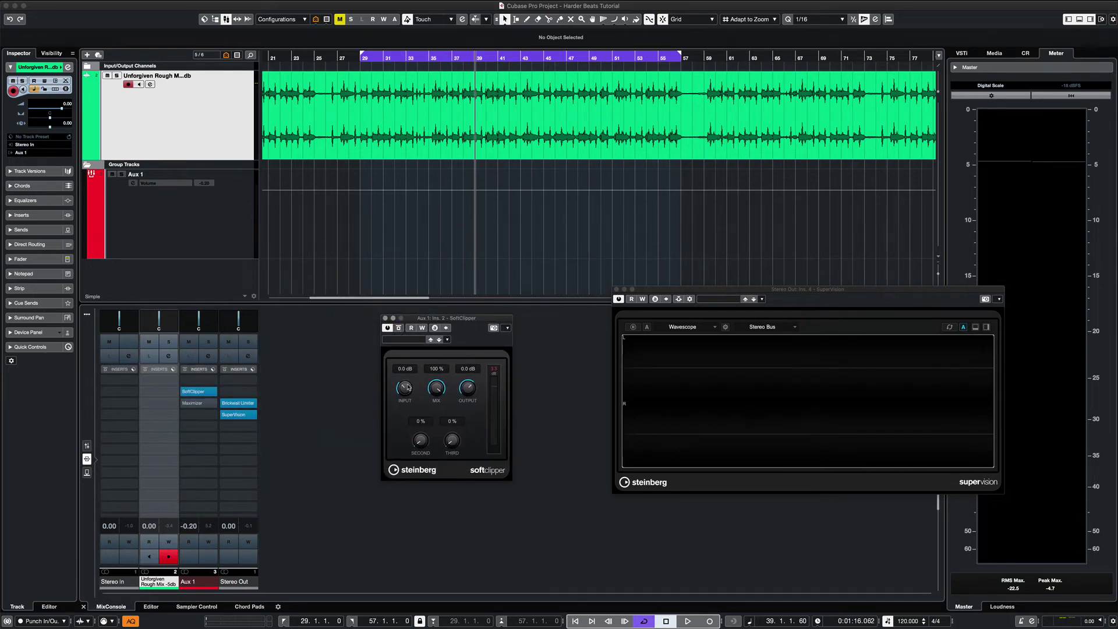
key("space")
left_click_drag(405, 390, 466, 379)
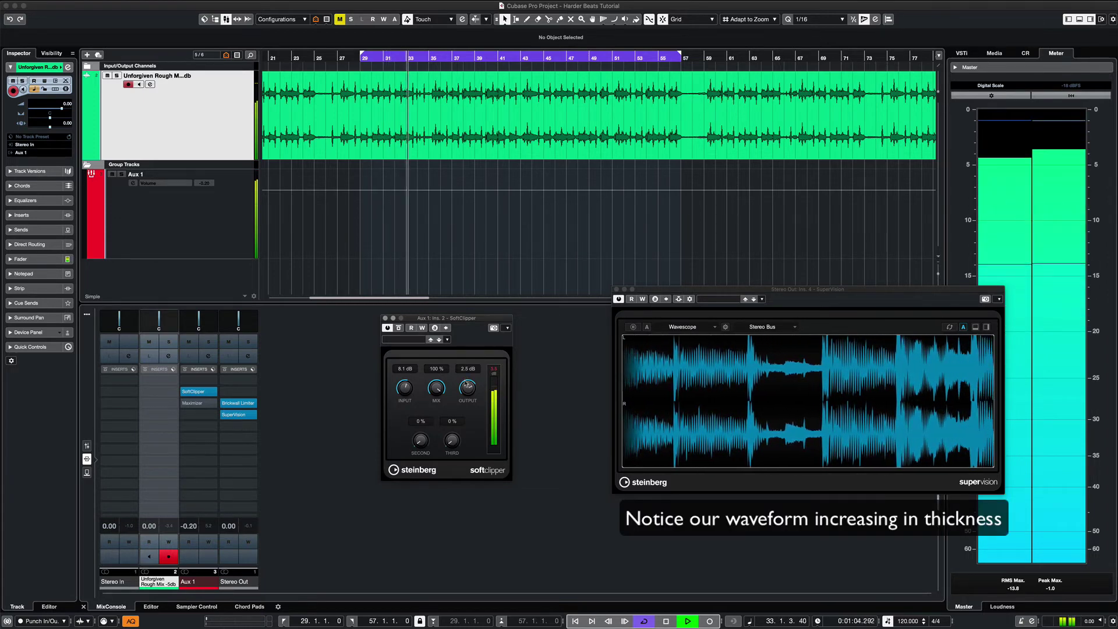
left_click_drag(413, 392, 405, 389)
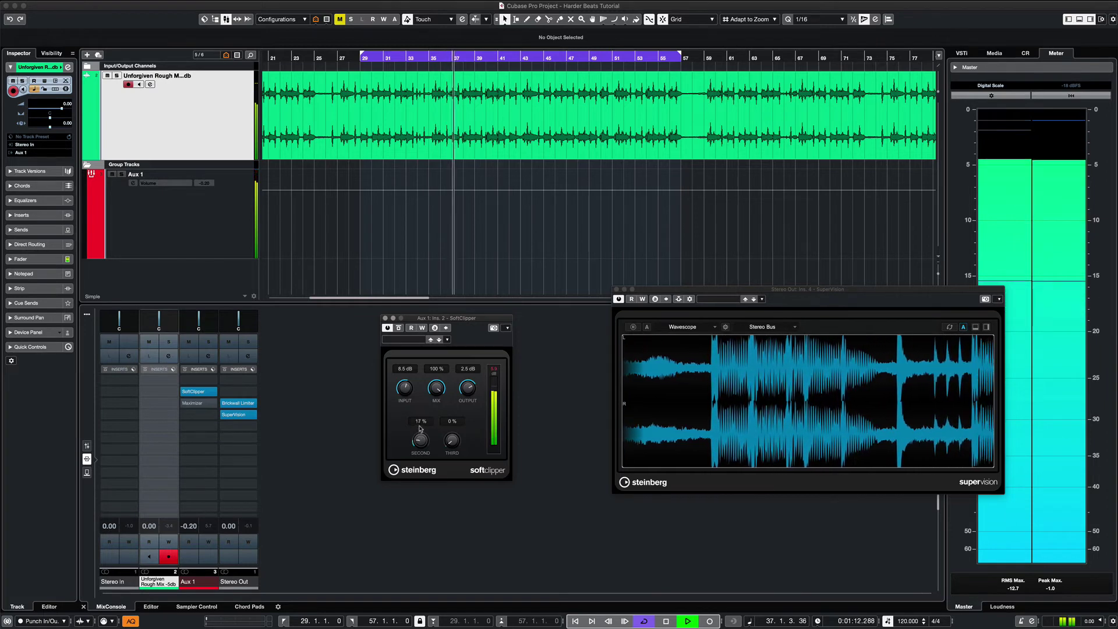
left_click_drag(418, 425, 420, 425)
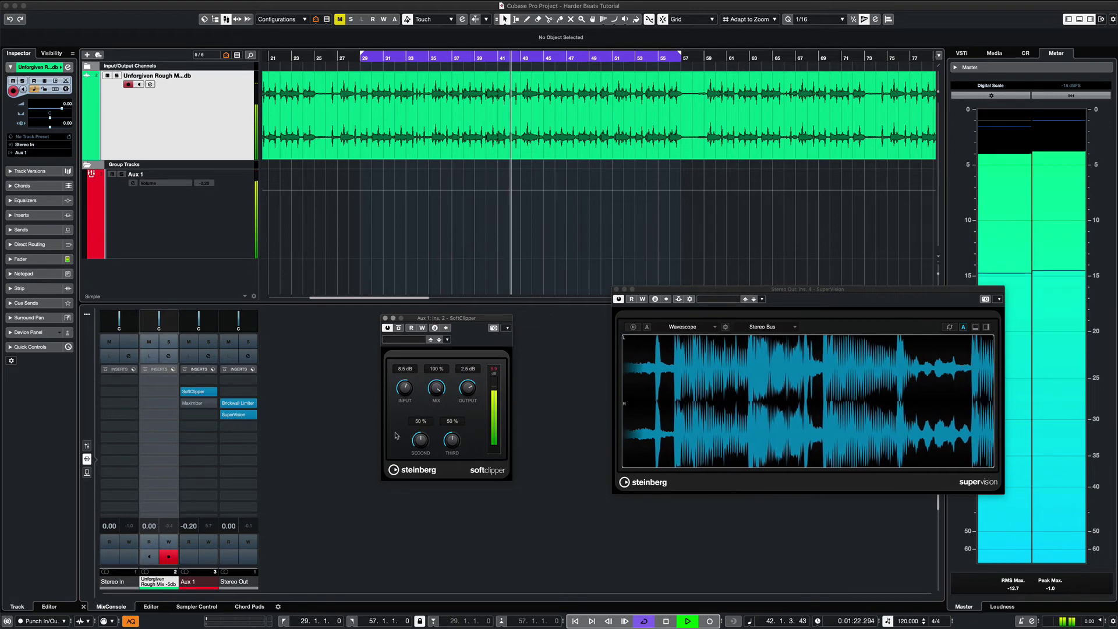
Step: Open the Aux 1 Maximizer editor to set Optimize to 42 %
left_click(193, 404)
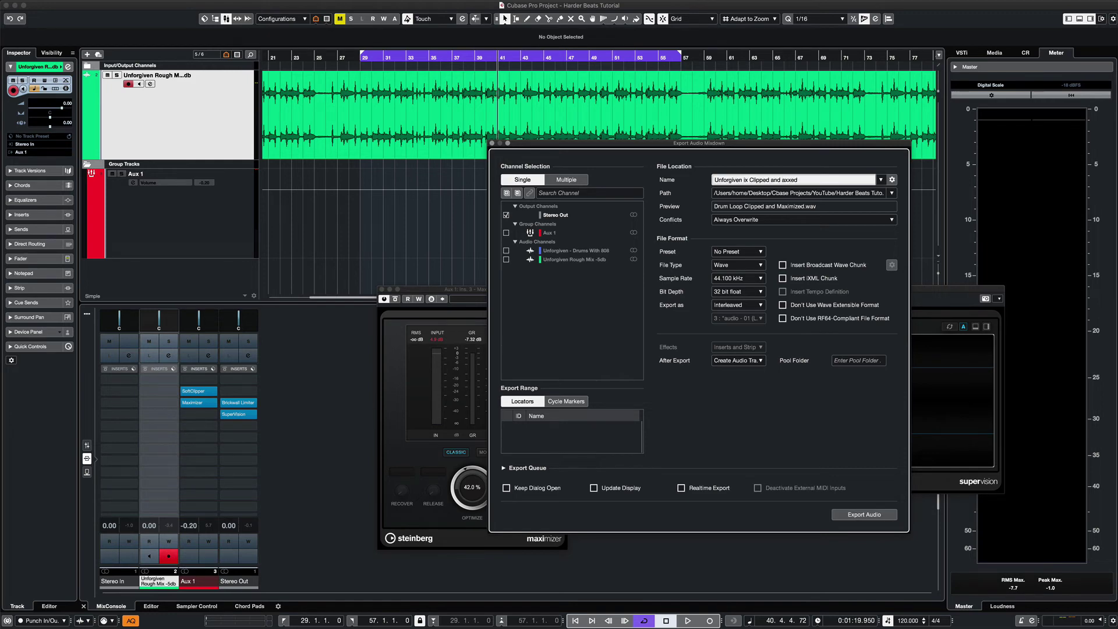
Step: Export the mixdown, import it as the new 'Unforgiven ix Clipped and Maxxed' track, solo it, and close the Maximizer
left_click(864, 514)
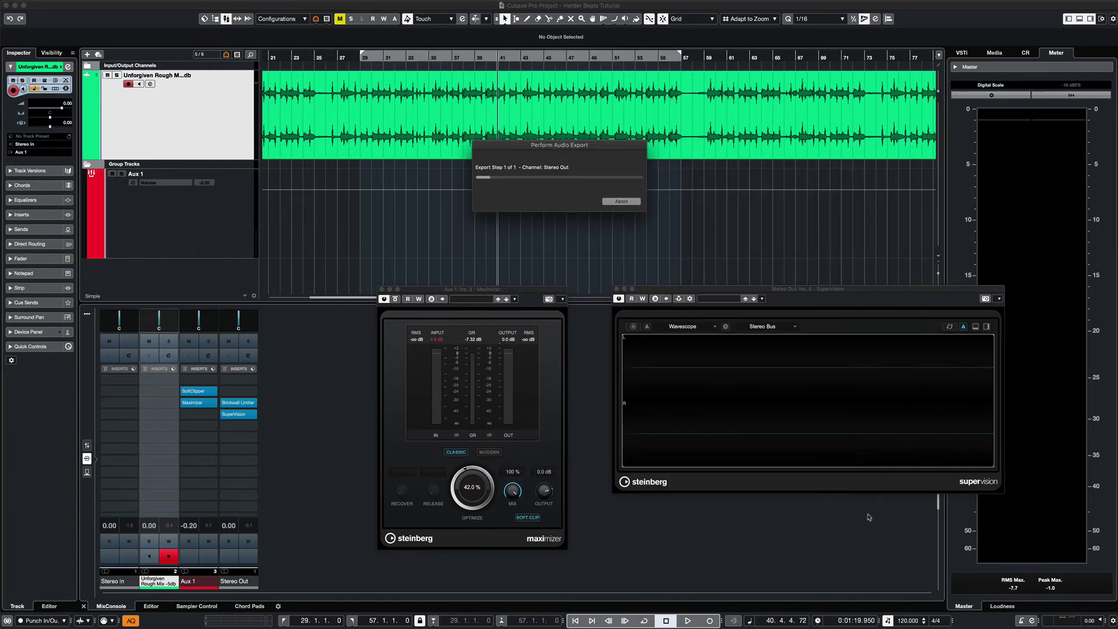
left_click(647, 277)
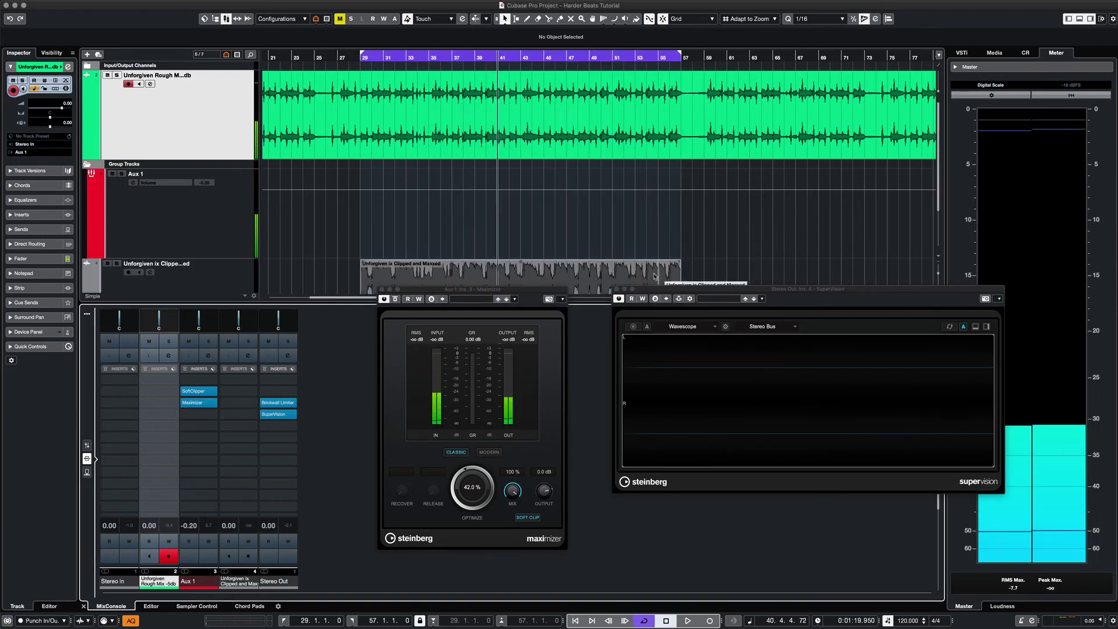
scroll(556, 243, "down", 2)
scroll(557, 244, "left", 1)
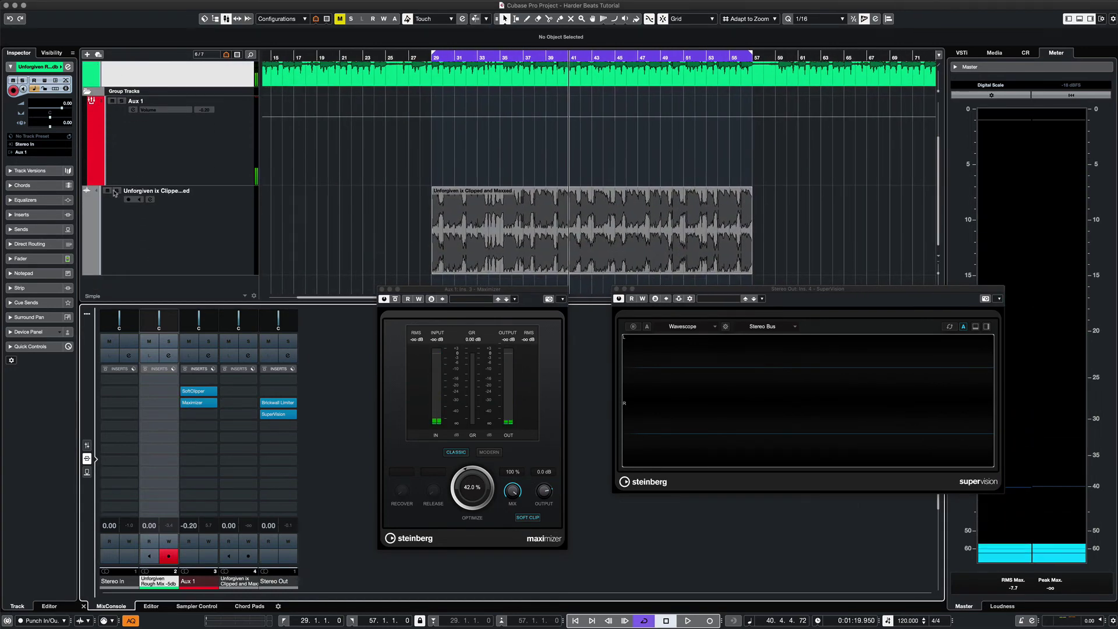
left_click(116, 191)
left_click(207, 235)
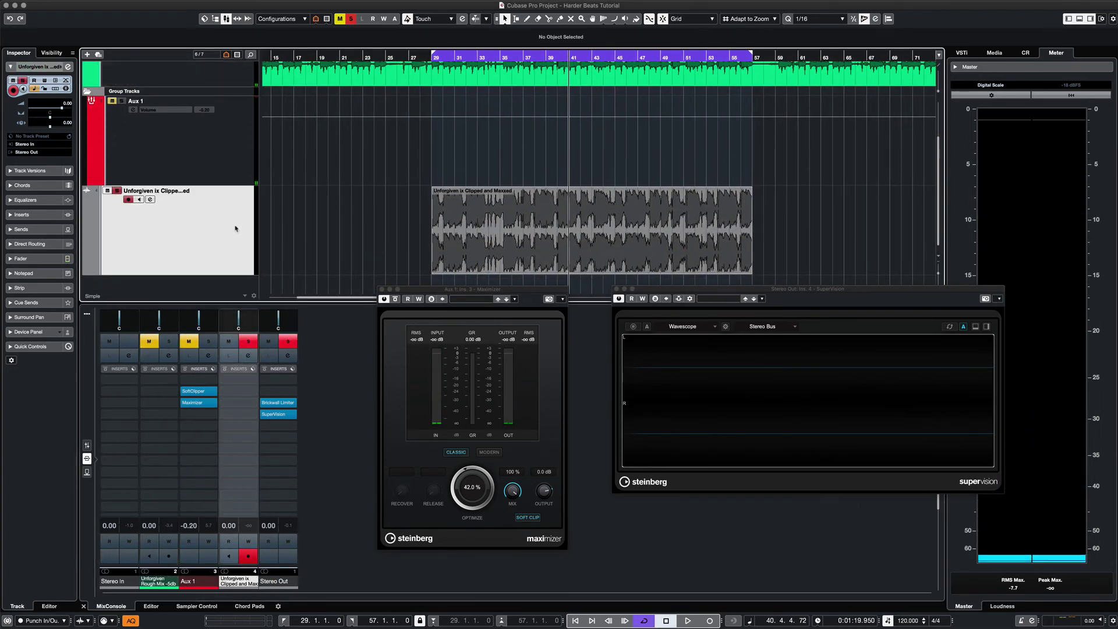
left_click(381, 289)
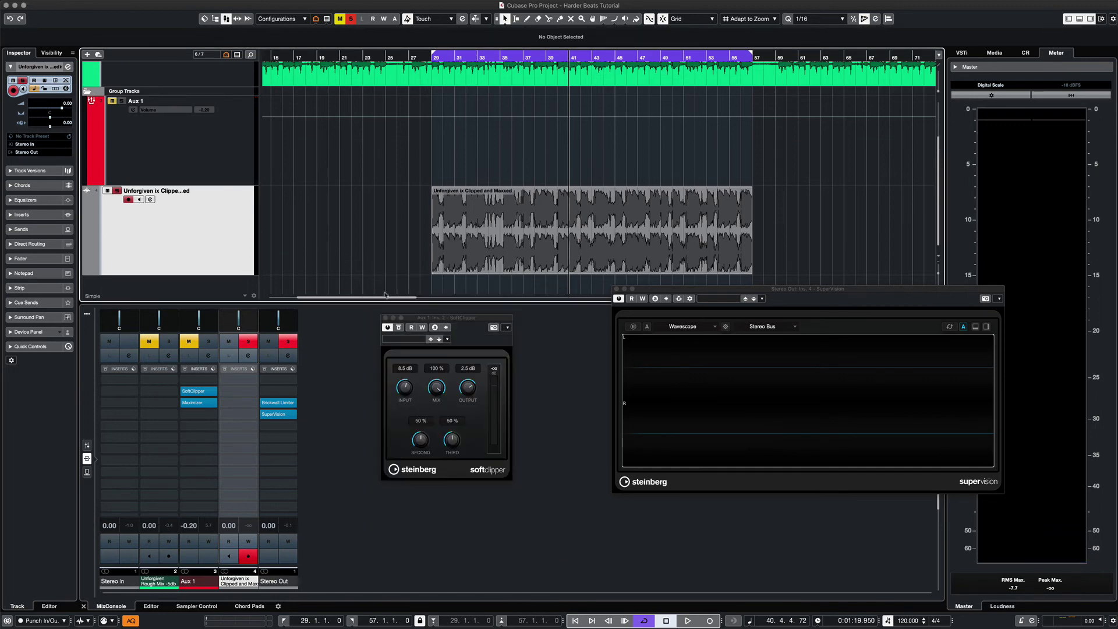